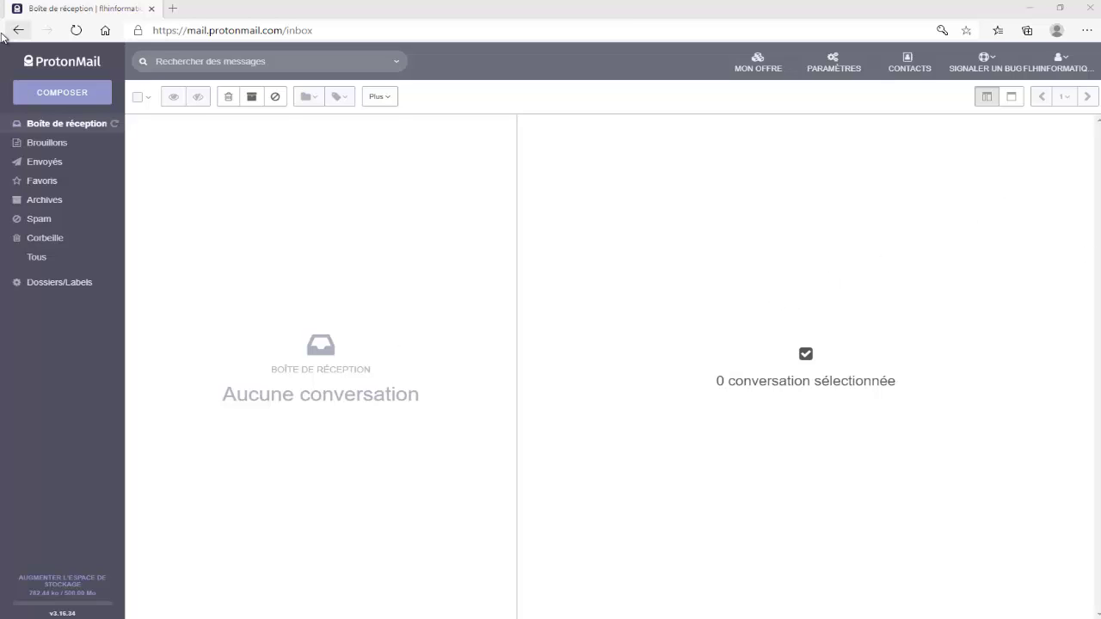
Open the account settings and scroll down to the language and message content options
click(842, 60)
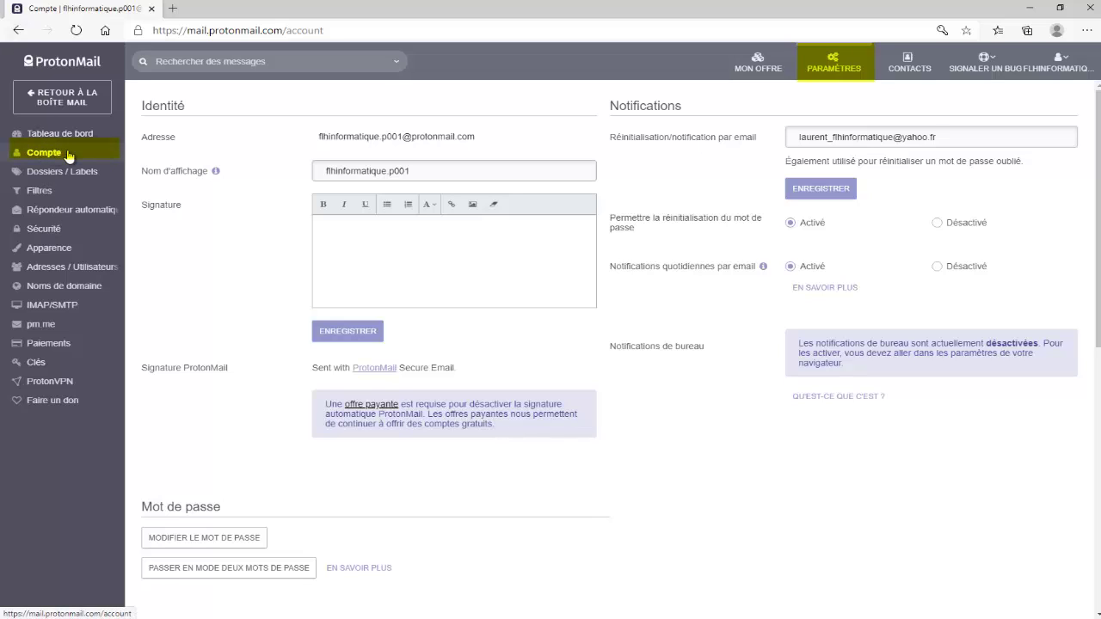
scroll(843, 300, down, 3)
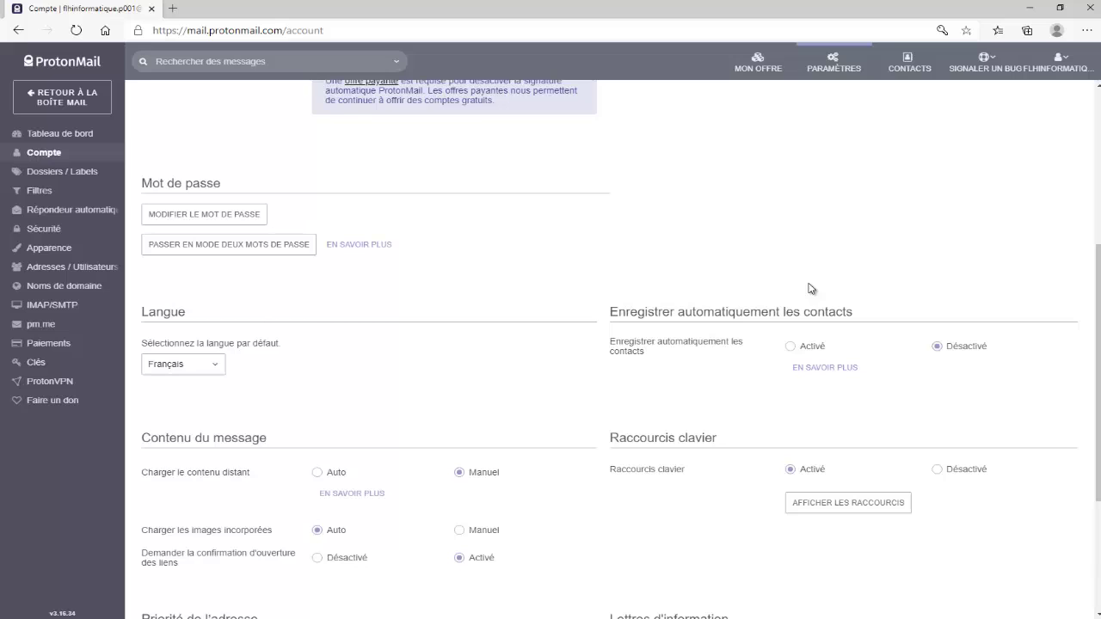
In Contacts, create a new contact with the person's full name and Gmail address, then save it
click(904, 68)
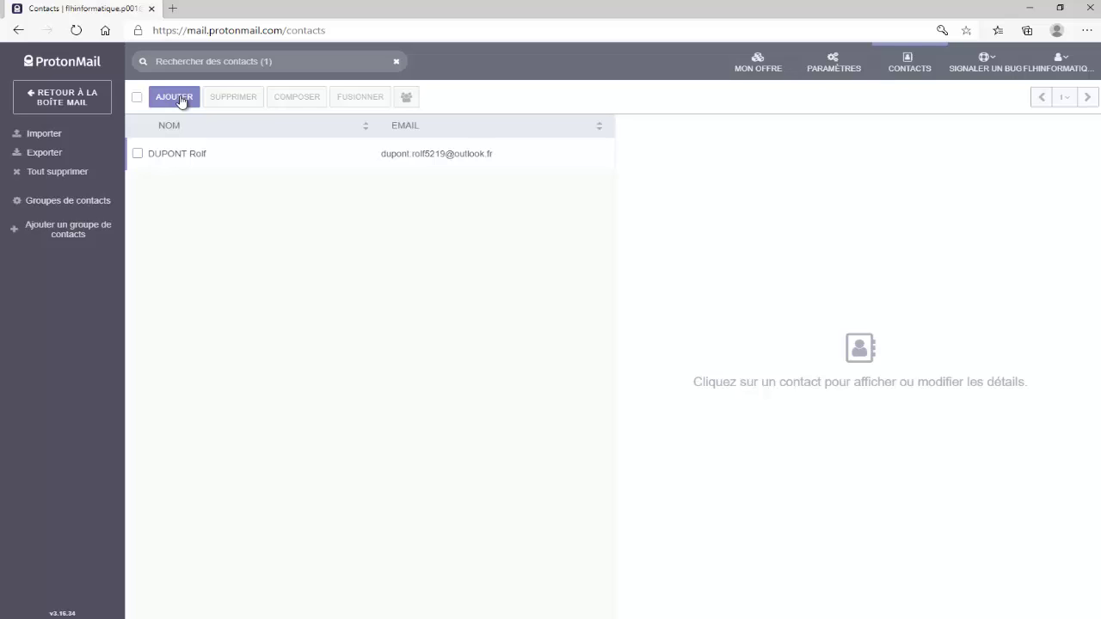
click(180, 100)
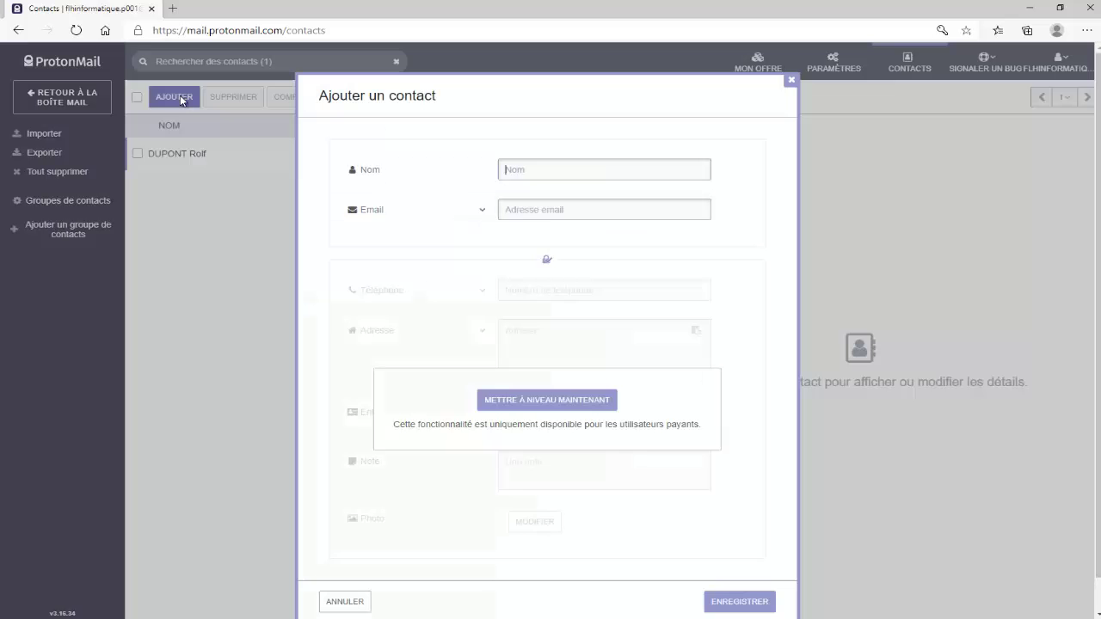
click(517, 172)
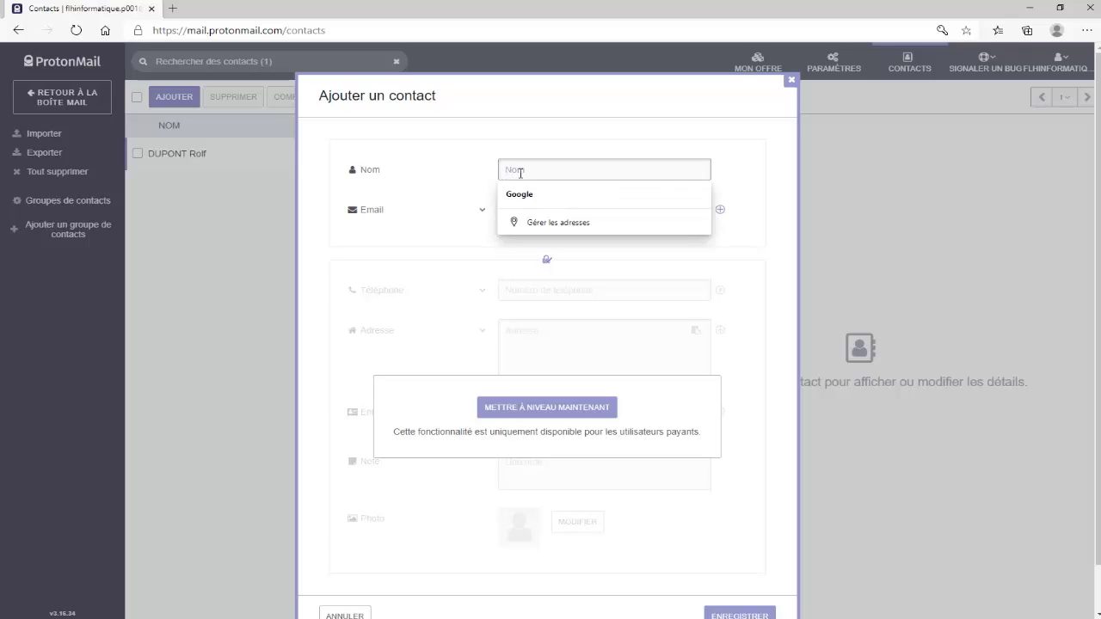
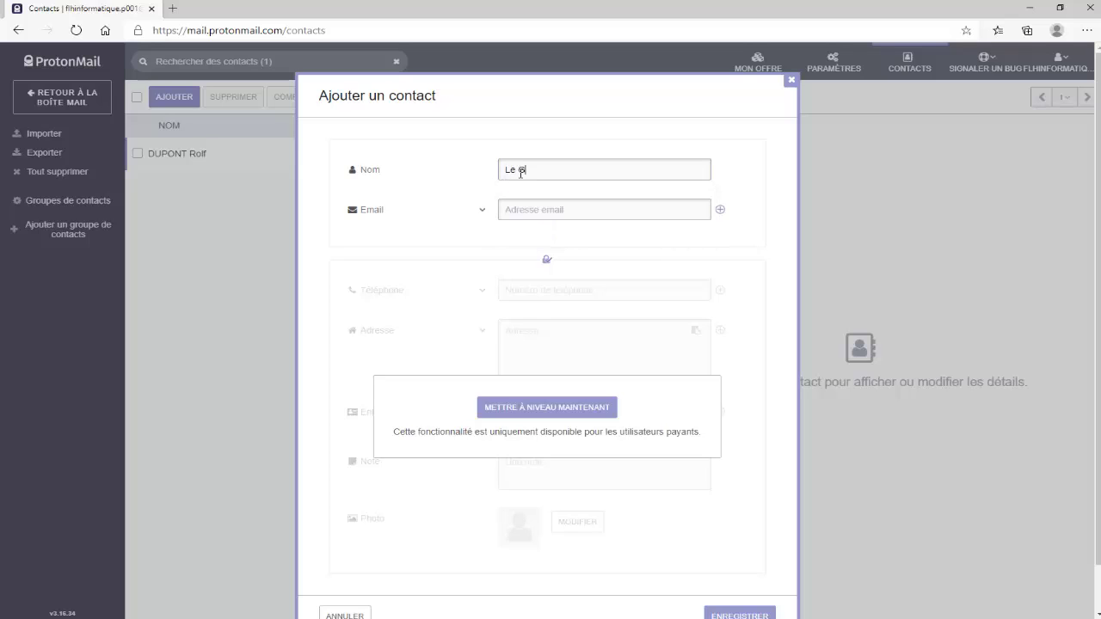
click(526, 209)
key(Escape)
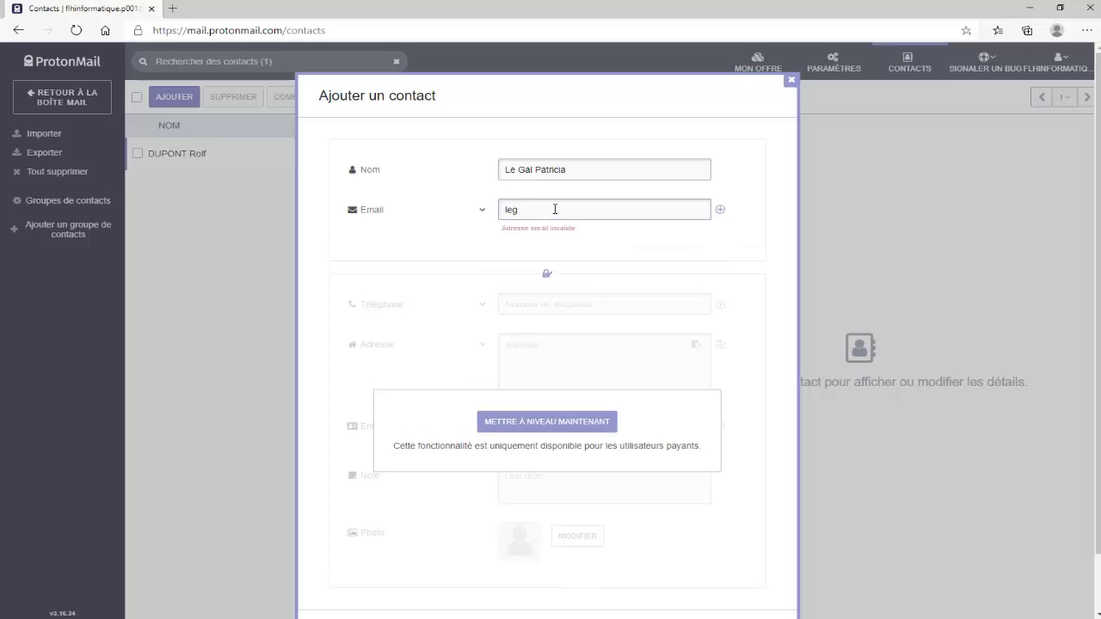
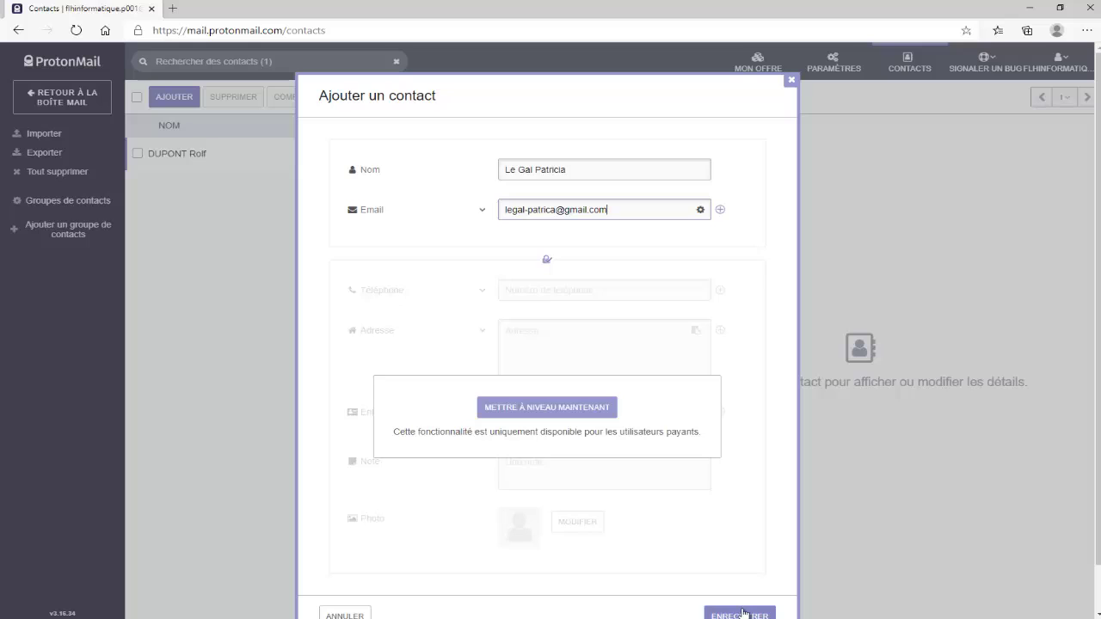
click(739, 613)
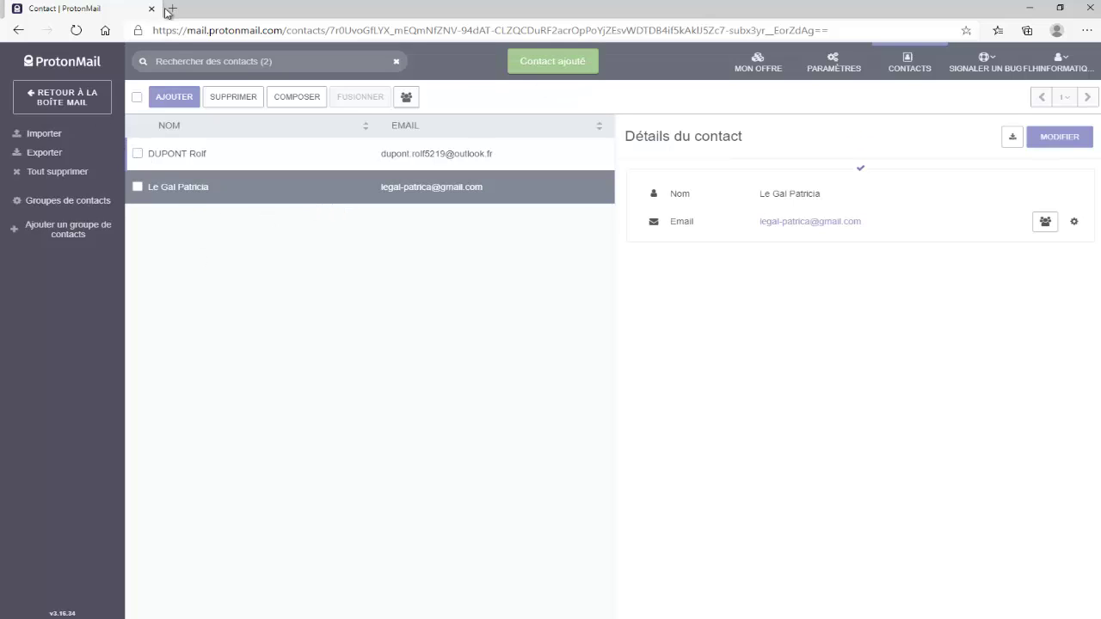
Add another contact with the person's full name and Gmail address, then save it
click(181, 104)
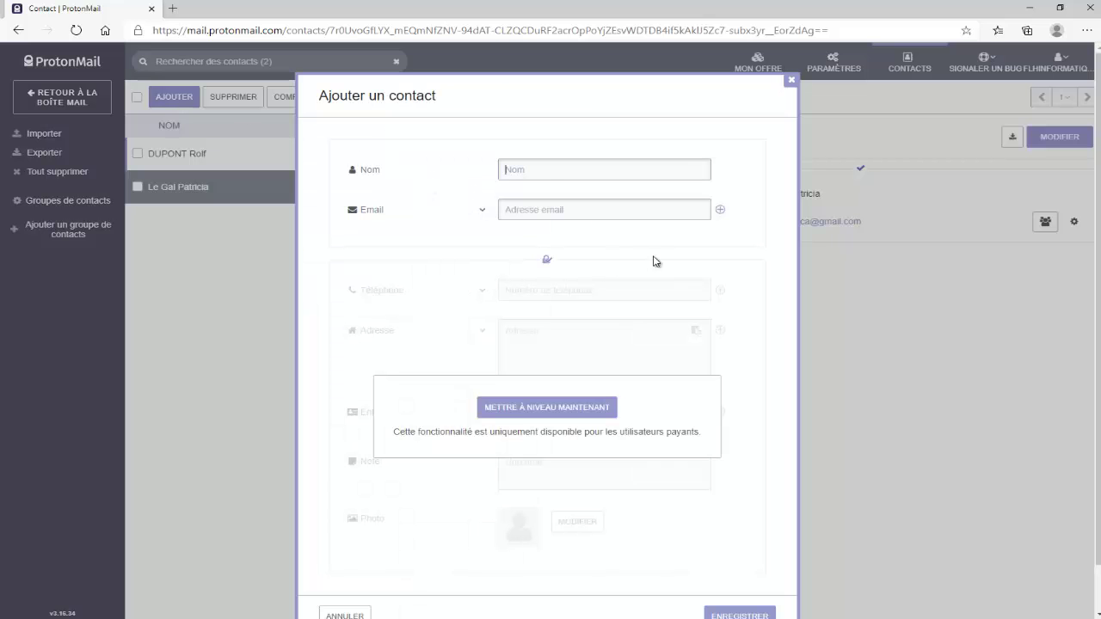
click(542, 175)
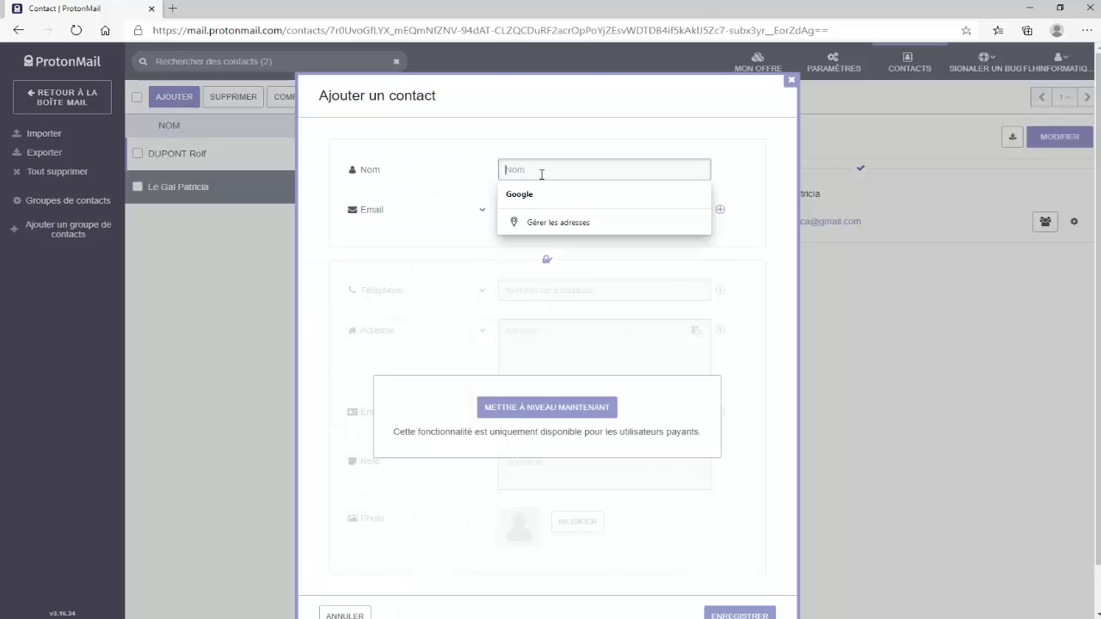
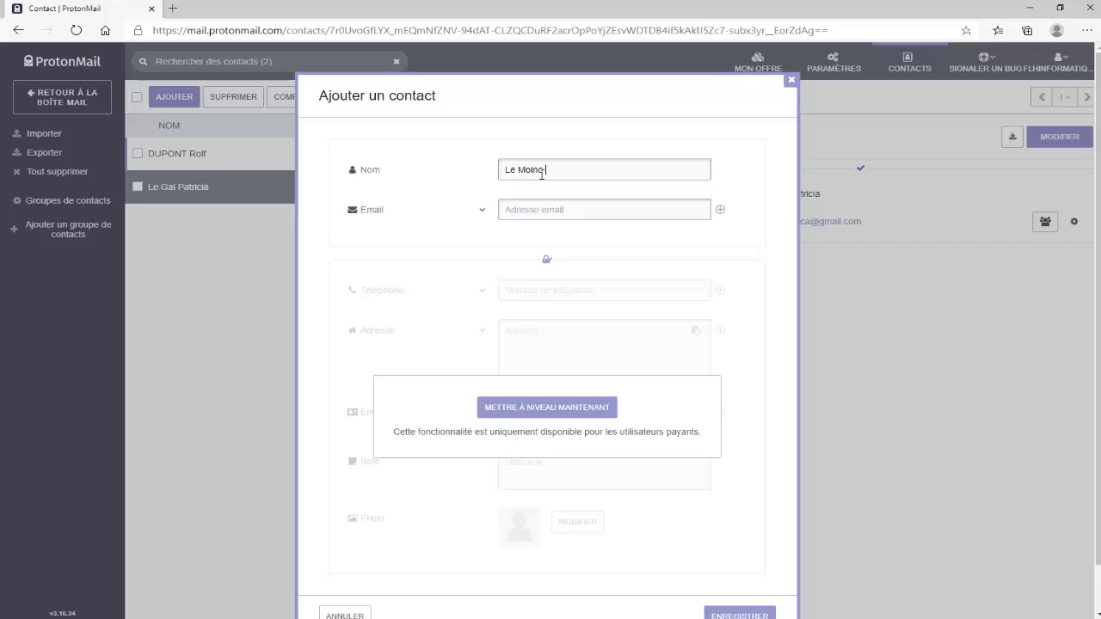
click(575, 214)
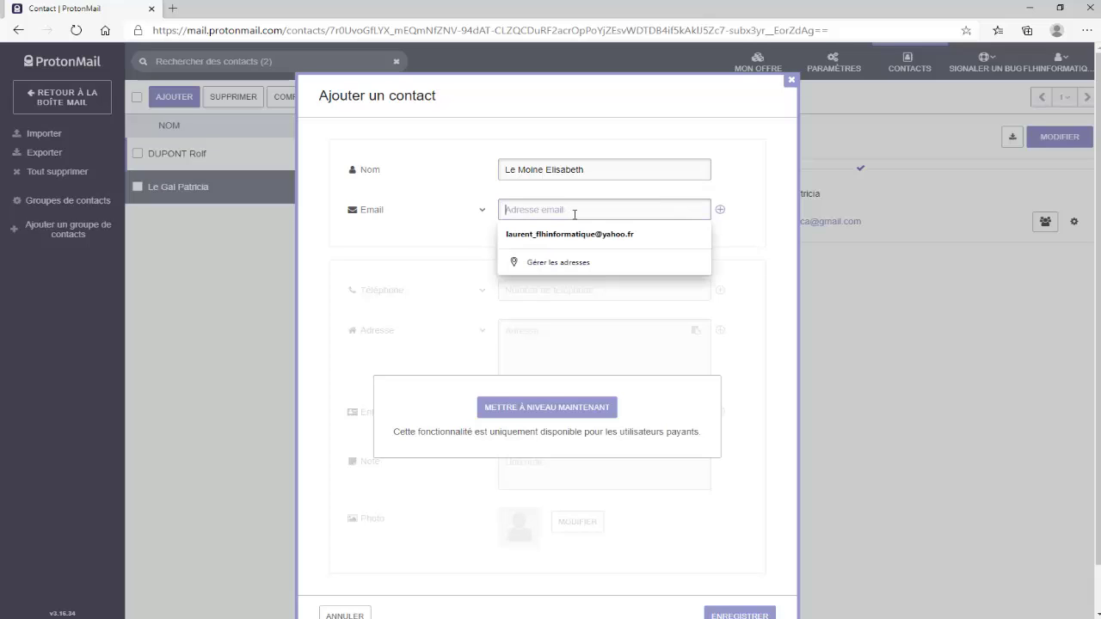
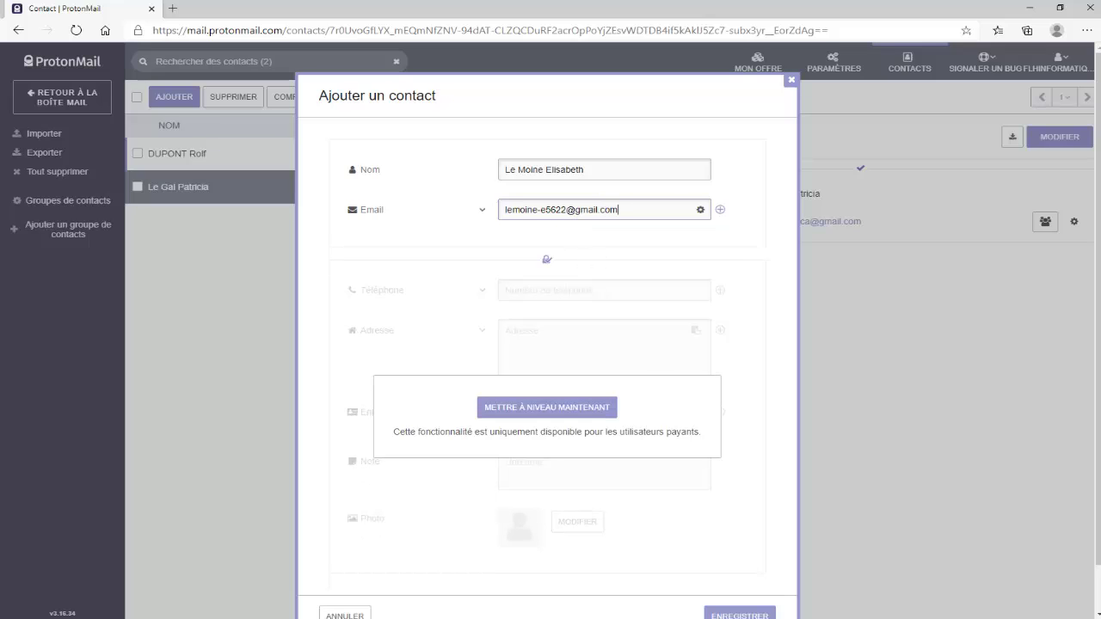
click(736, 614)
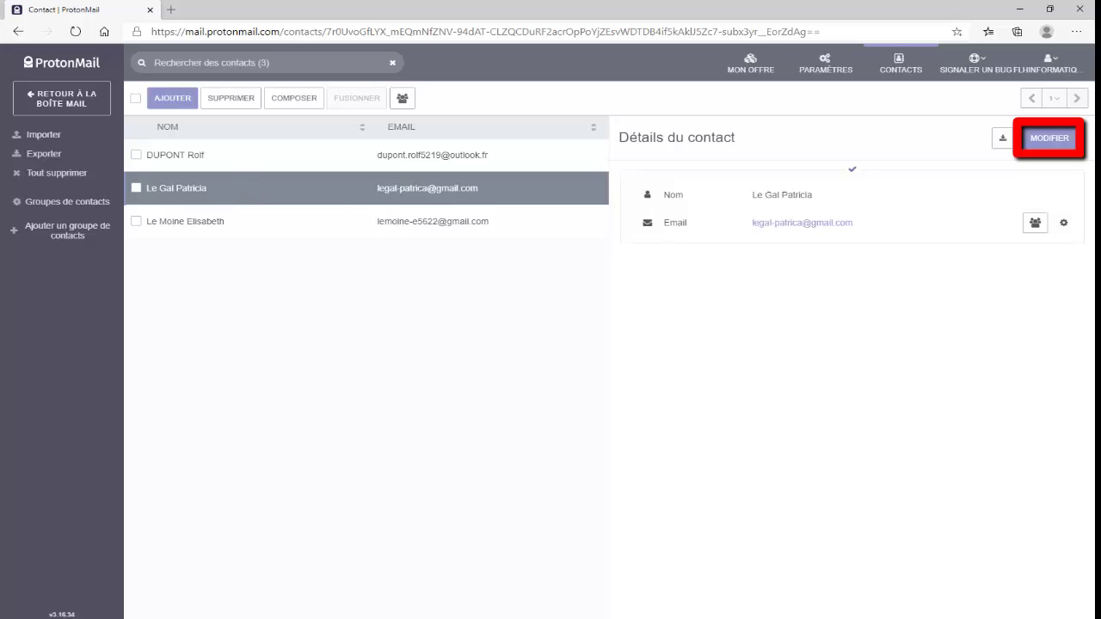
Edit the contact's e-mail, replacing the gmail.com domain with orange.fr, and save it
click(1049, 141)
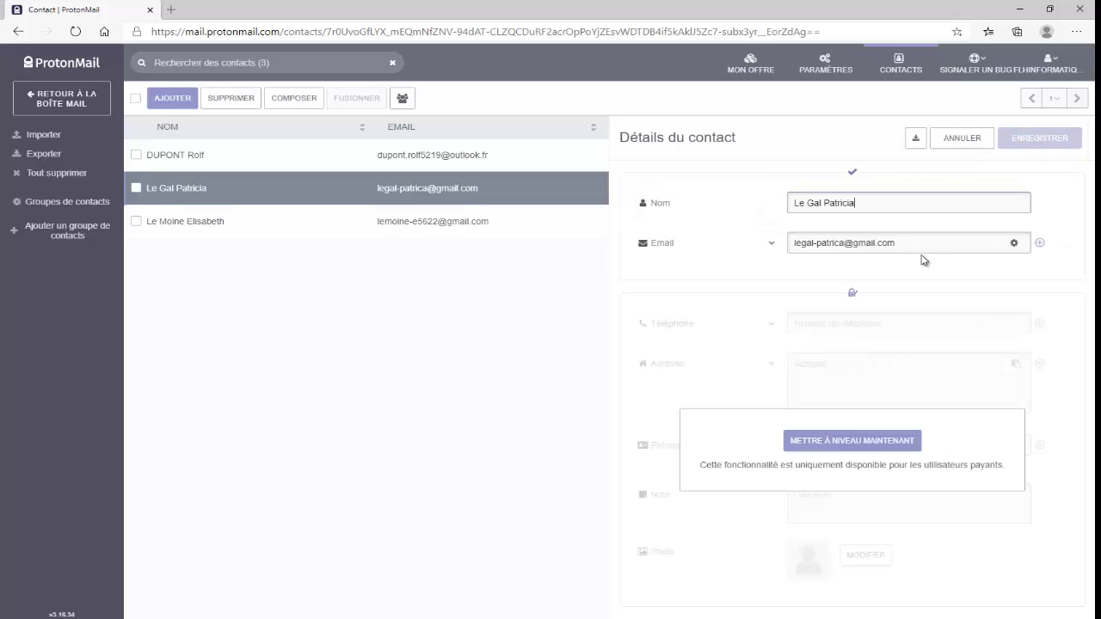
click(855, 243)
drag(868, 245, 905, 246)
key(BackSpace)
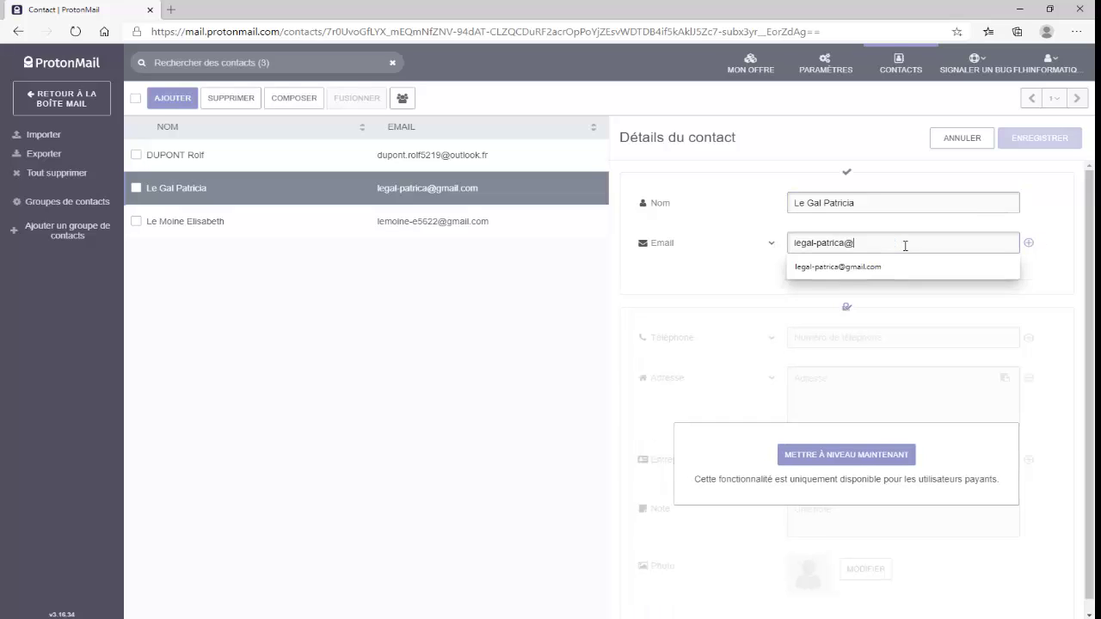
text(or)
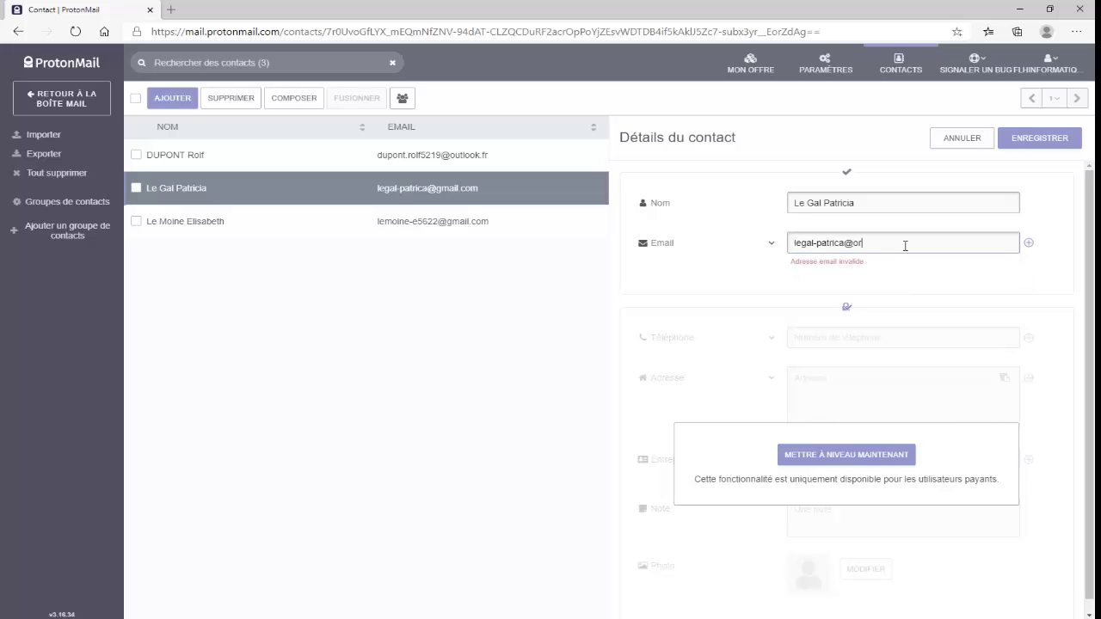
text(ange.fr)
click(1033, 140)
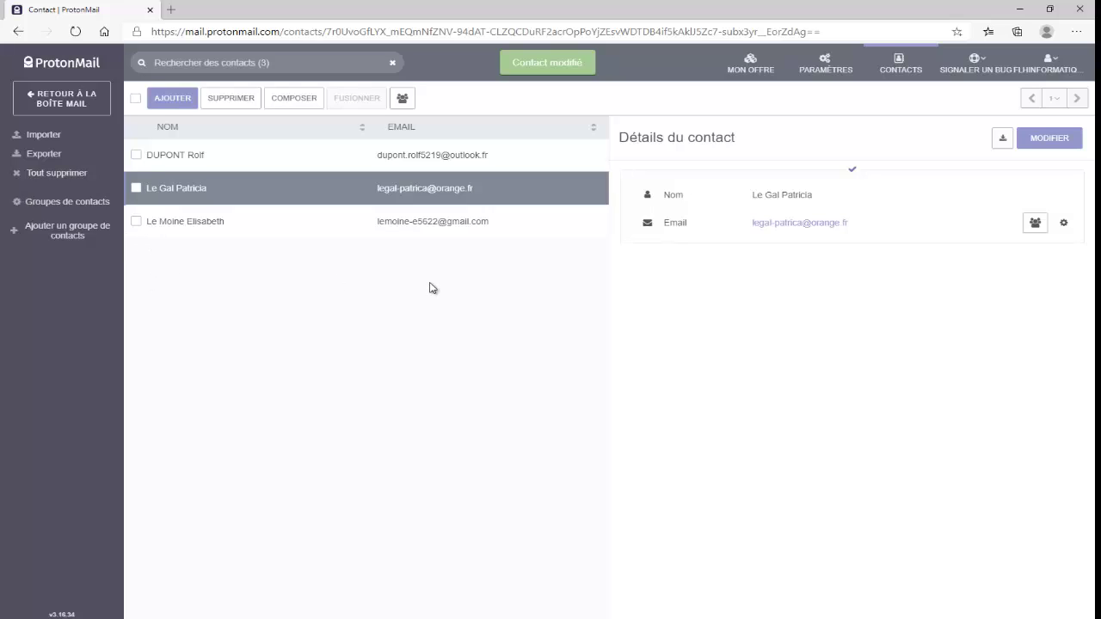
Select the third contact and delete it, confirming the removal
click(136, 223)
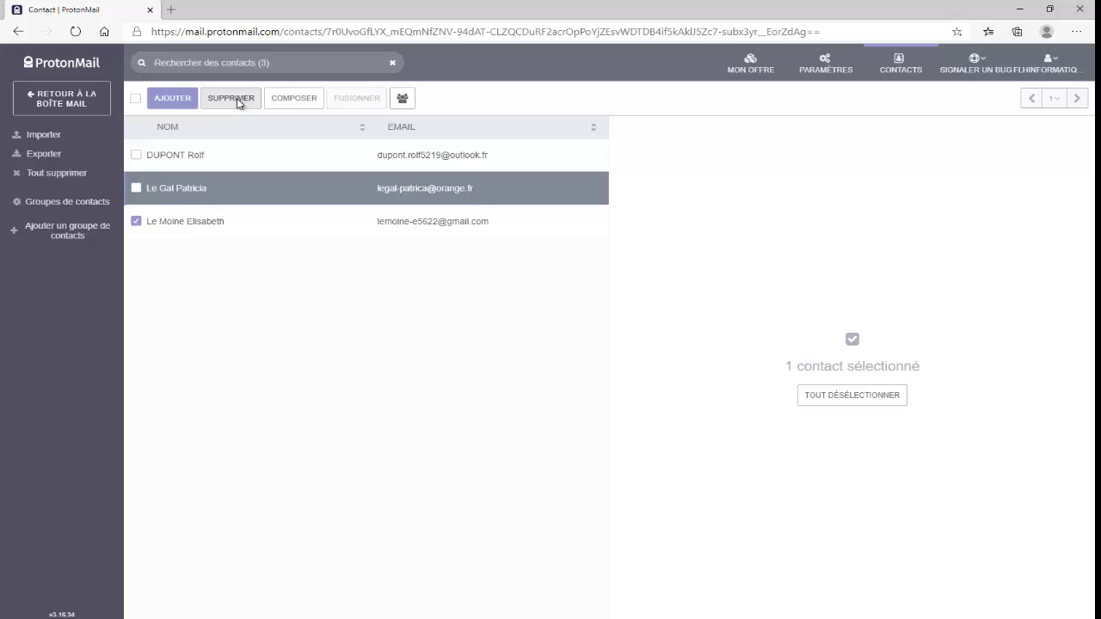
click(231, 99)
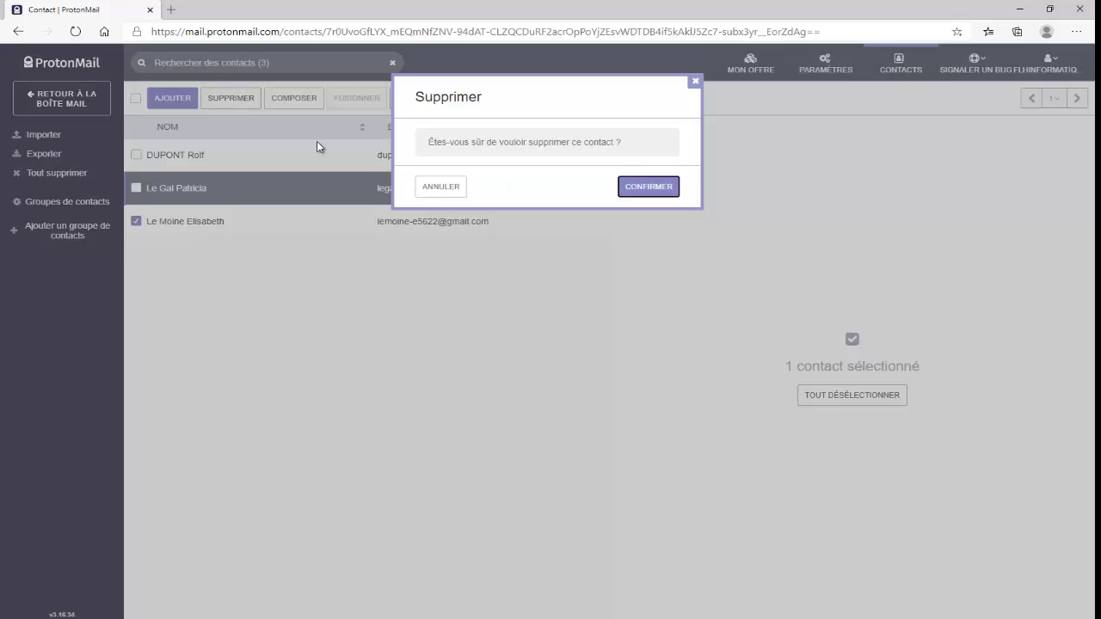
click(650, 192)
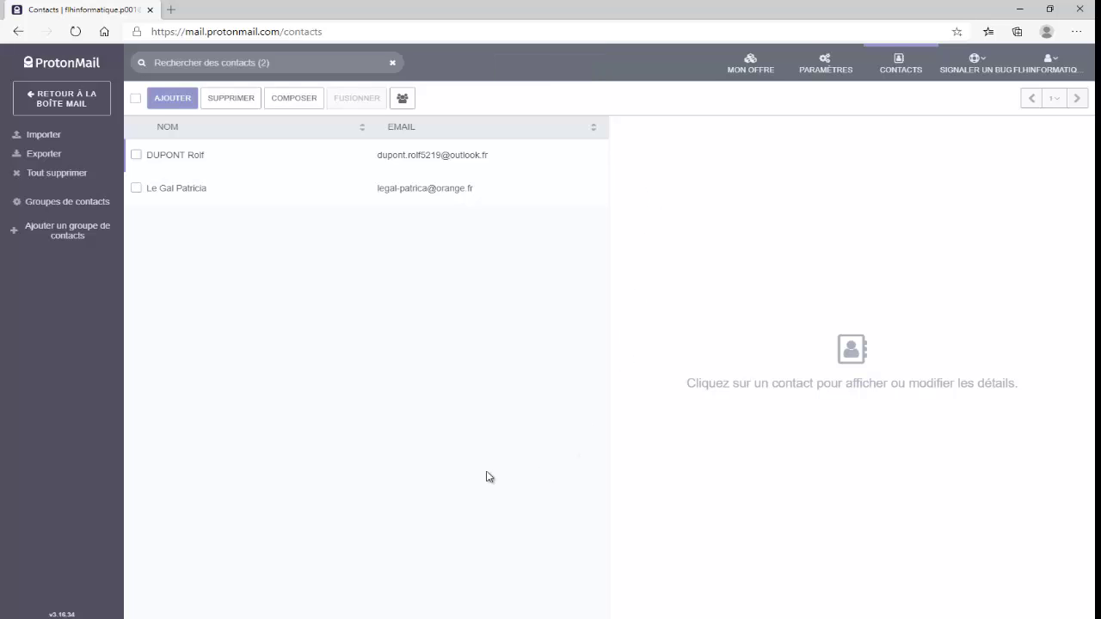
Back in the mailbox, start a new message and add the first saved contact as its recipient
click(71, 102)
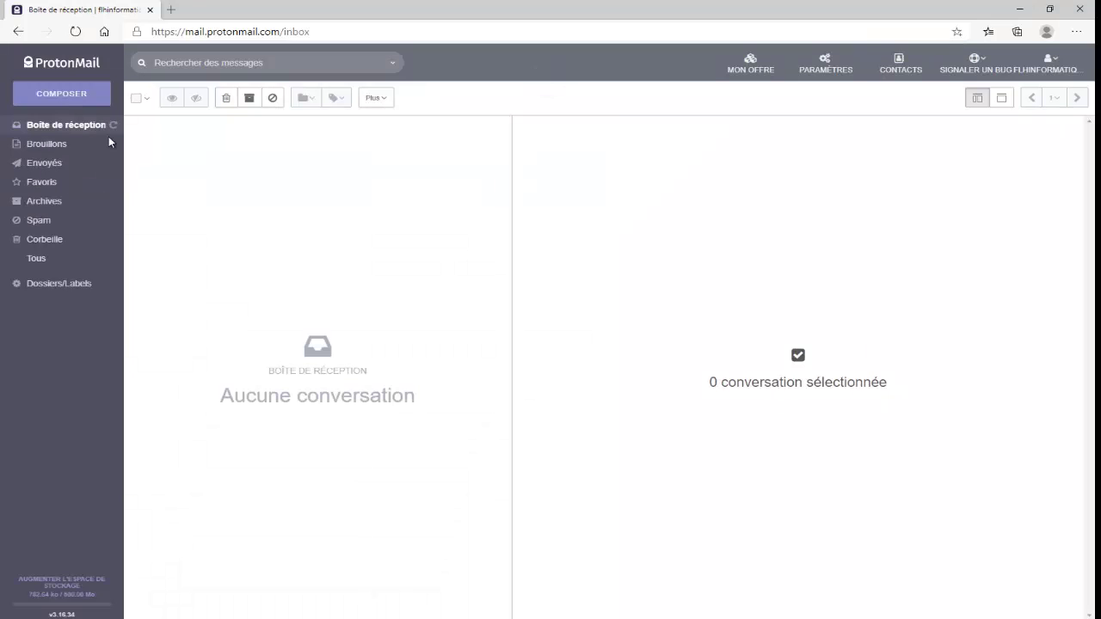
click(62, 97)
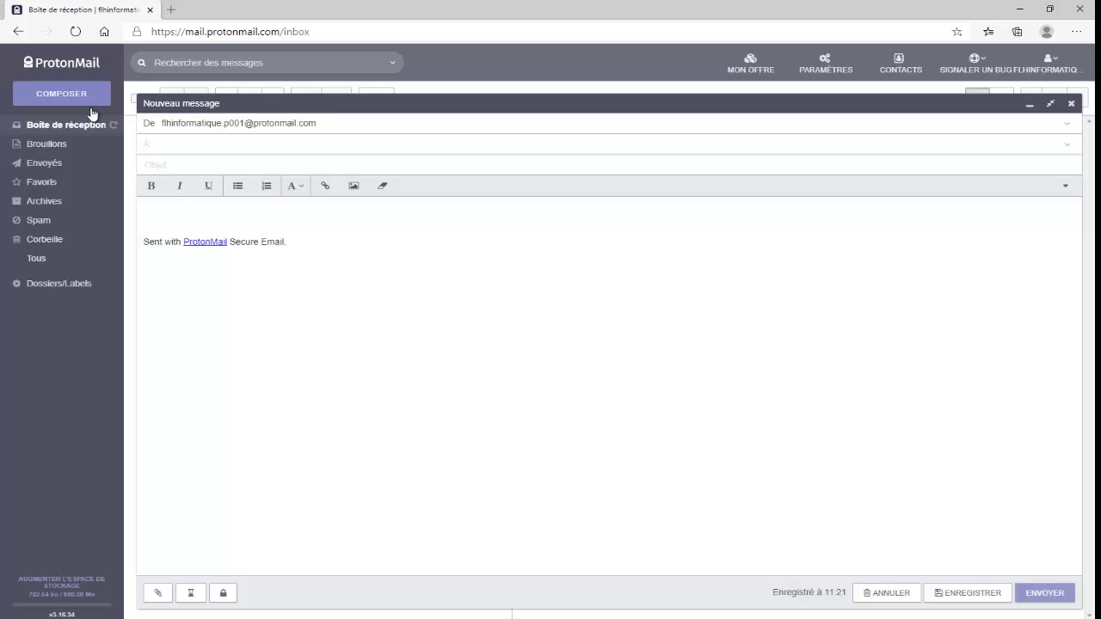
click(169, 145)
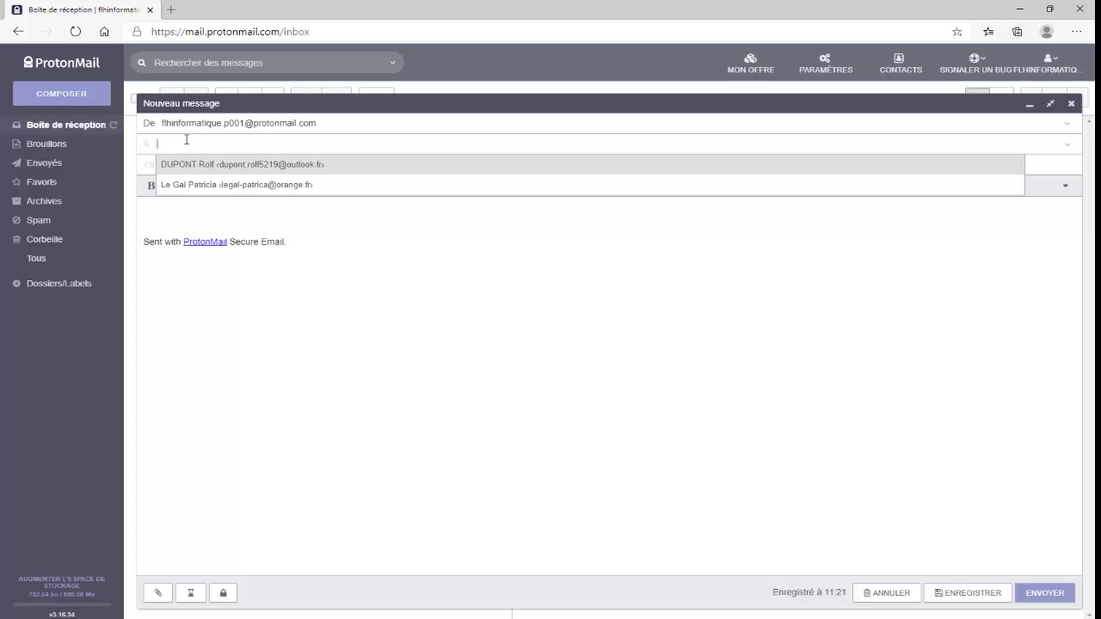
text(d)
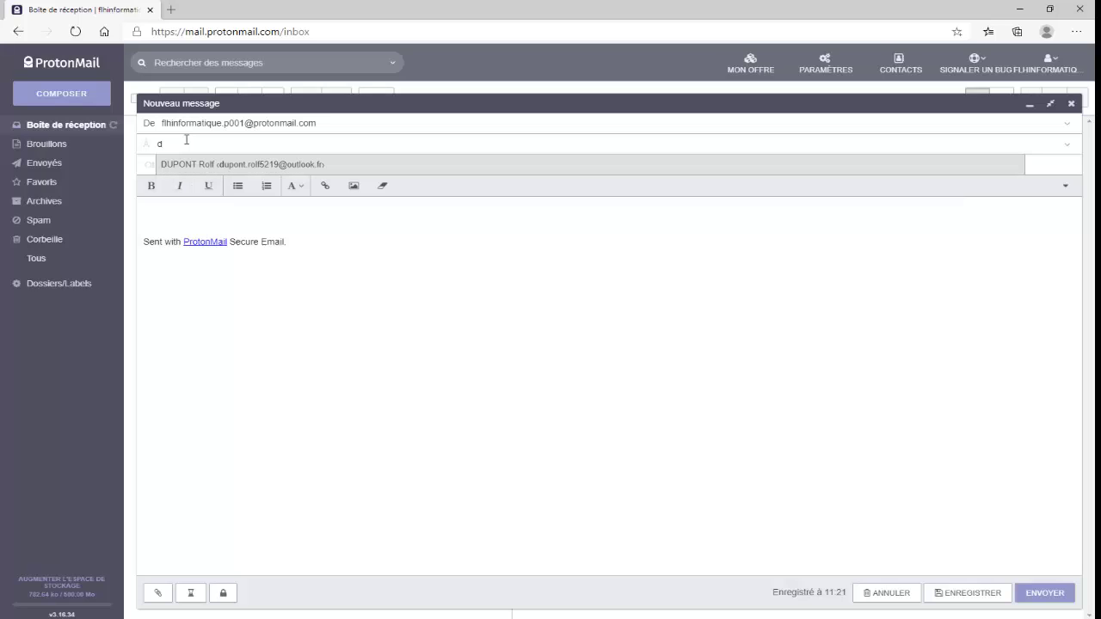
key(BackSpace)
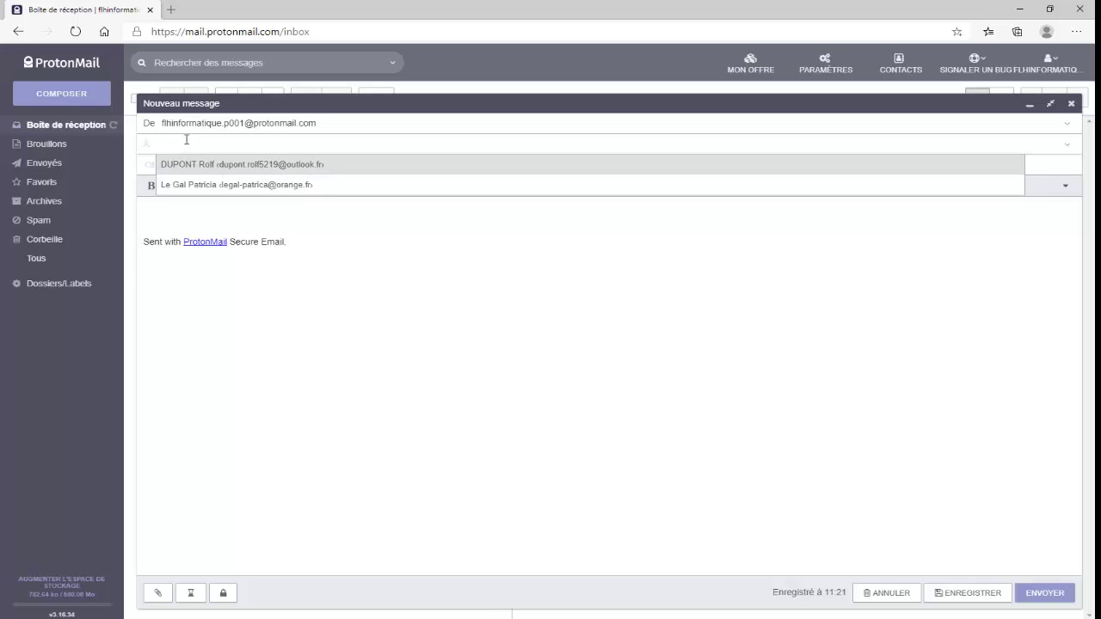
text(f)
text(o)
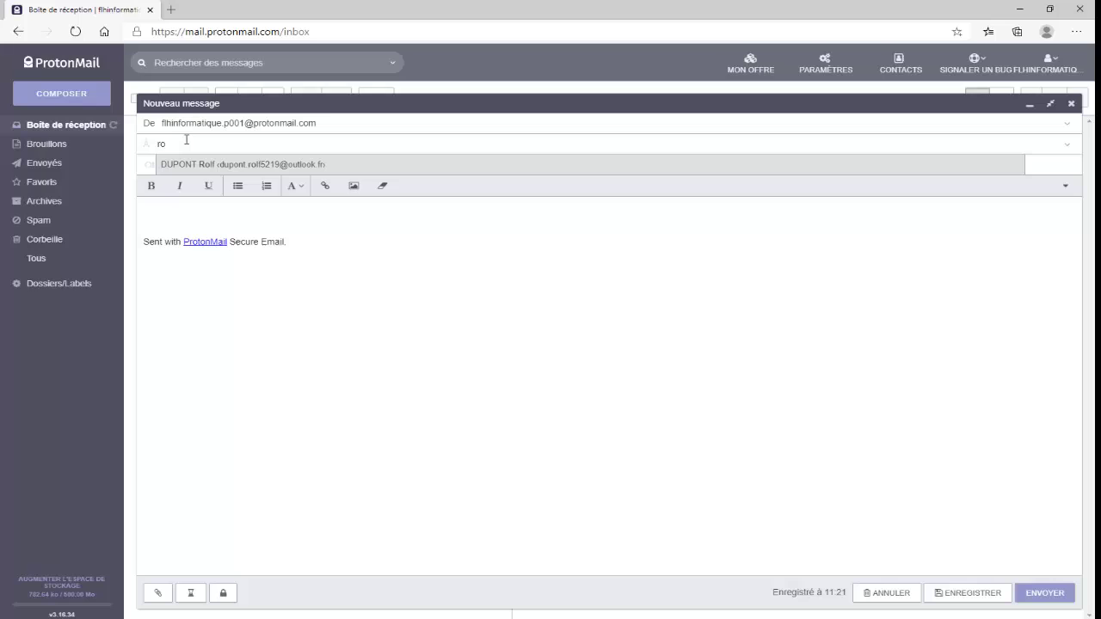
click(231, 166)
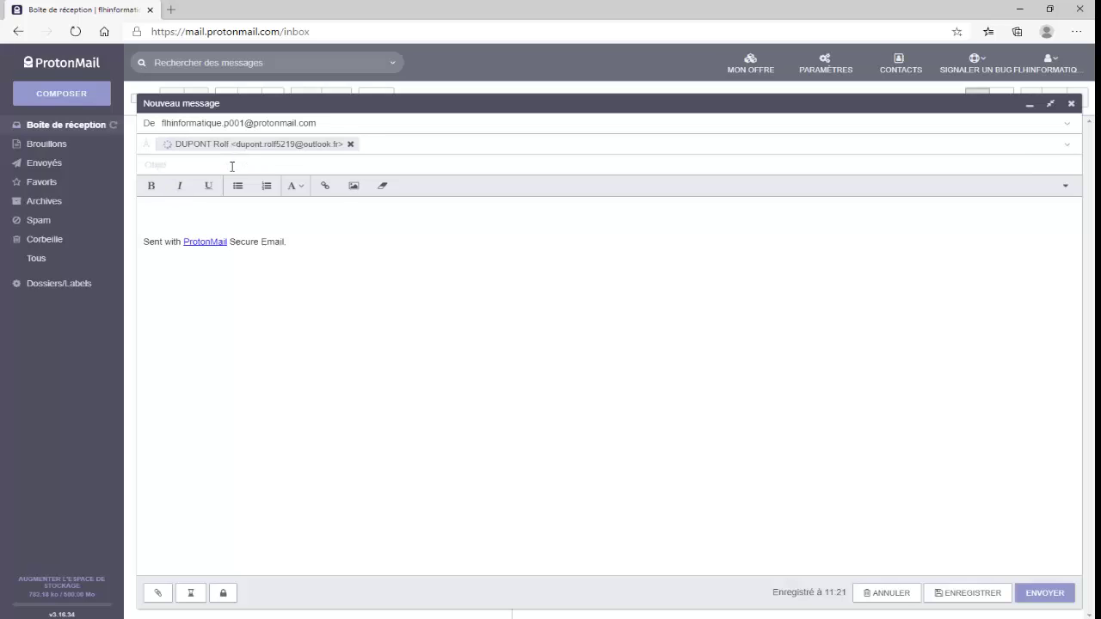
Enter subject 'Reunion Association' and write the greeting, next-week meeting sentence, 'Merci par avance de ta réponse' and signature
click(178, 165)
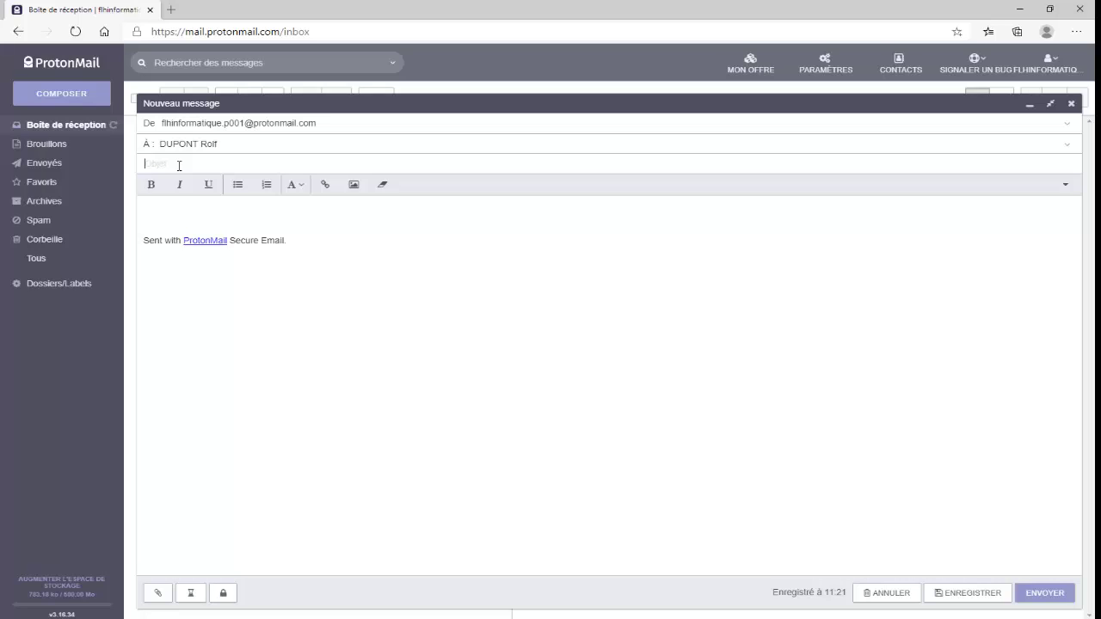
text(Reunion Association)
click(160, 217)
text(Bonjour )
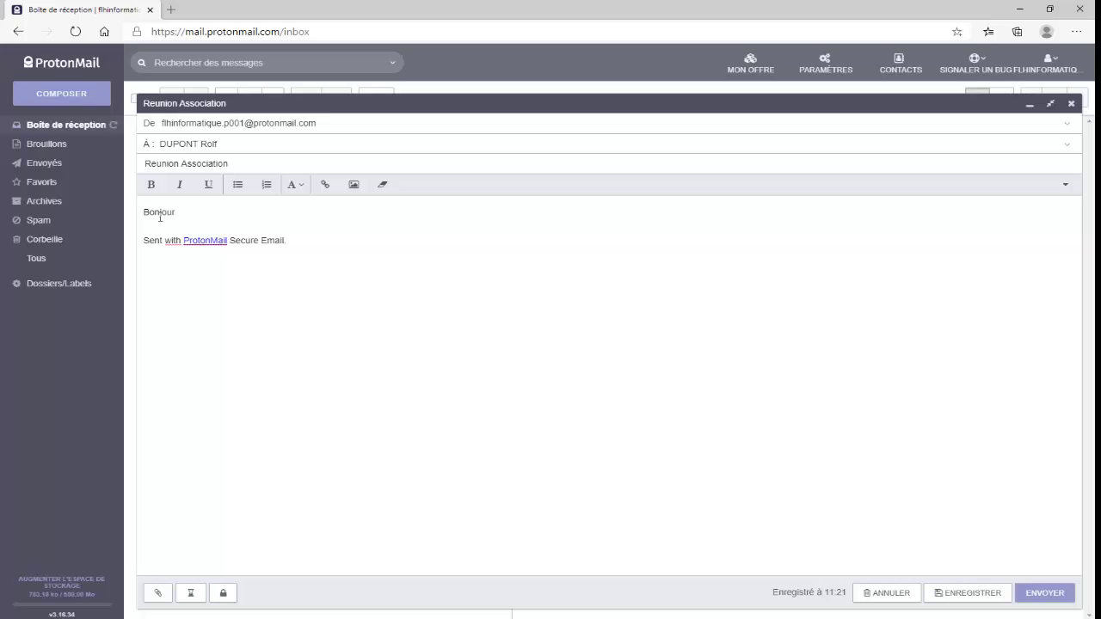
text(Rolf !)
key(Return)
key(Return)
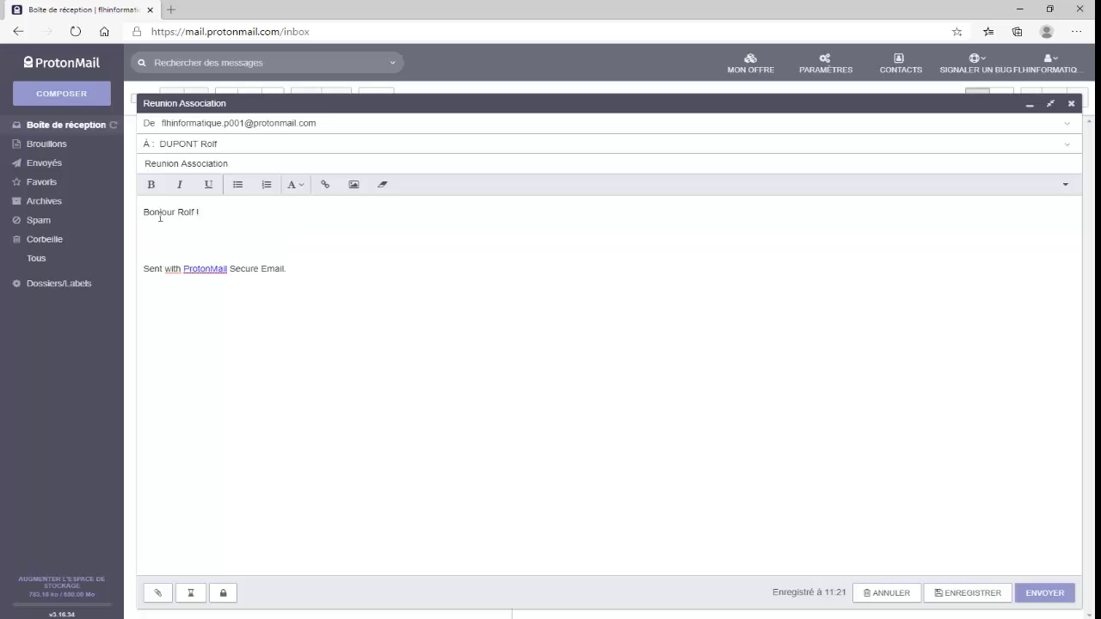
text(Une réunion est pr)
text(évue La)
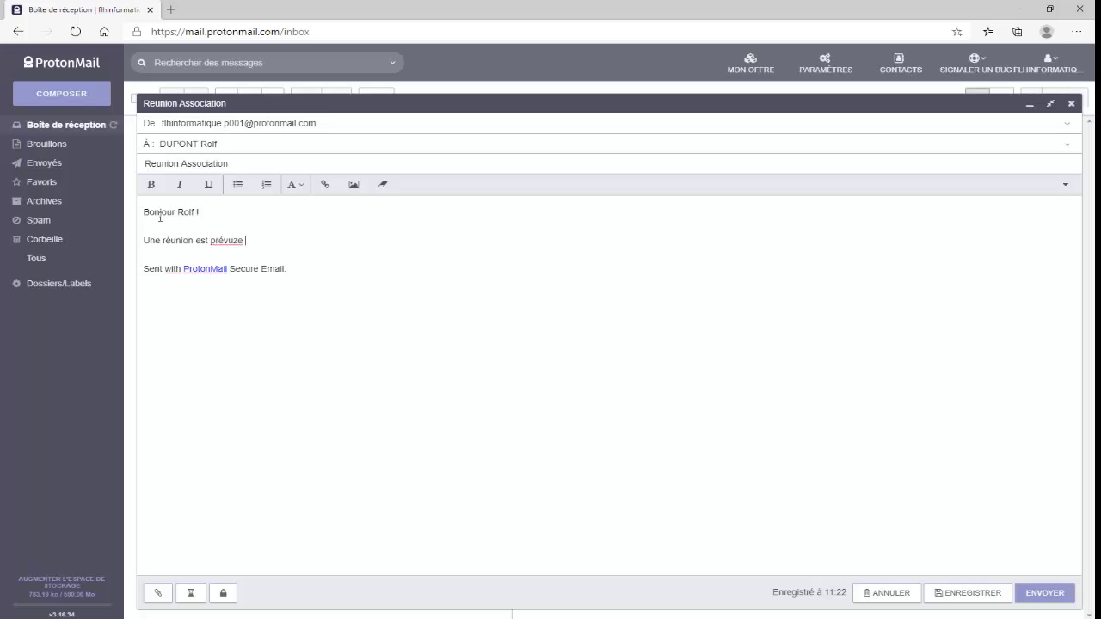
text( semaine prochaine pour fa)
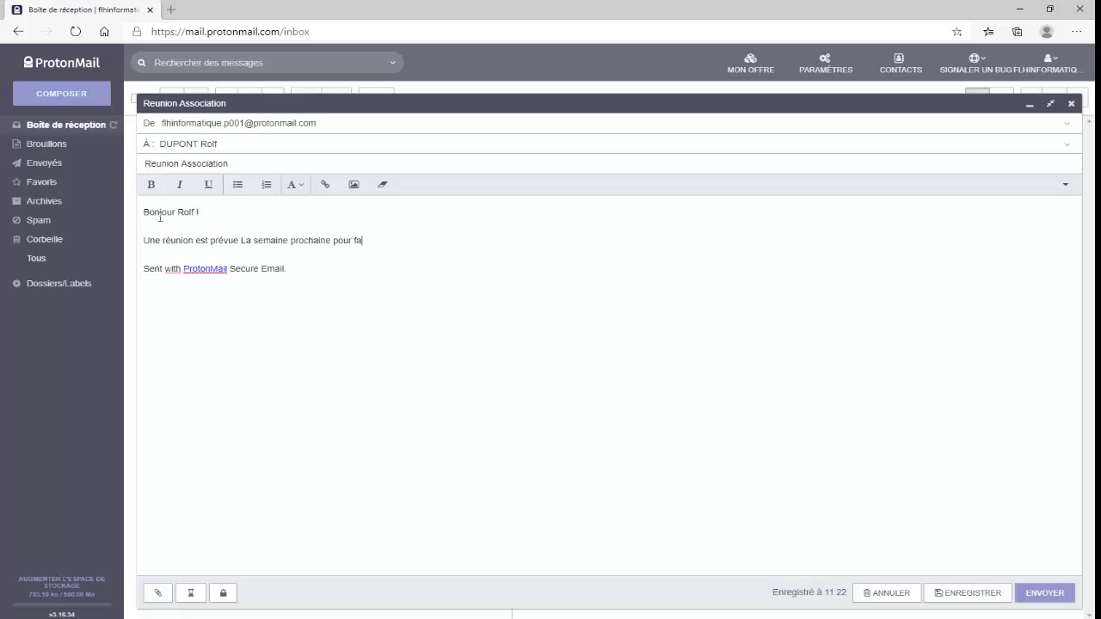
text(ire le point sur les comptes )
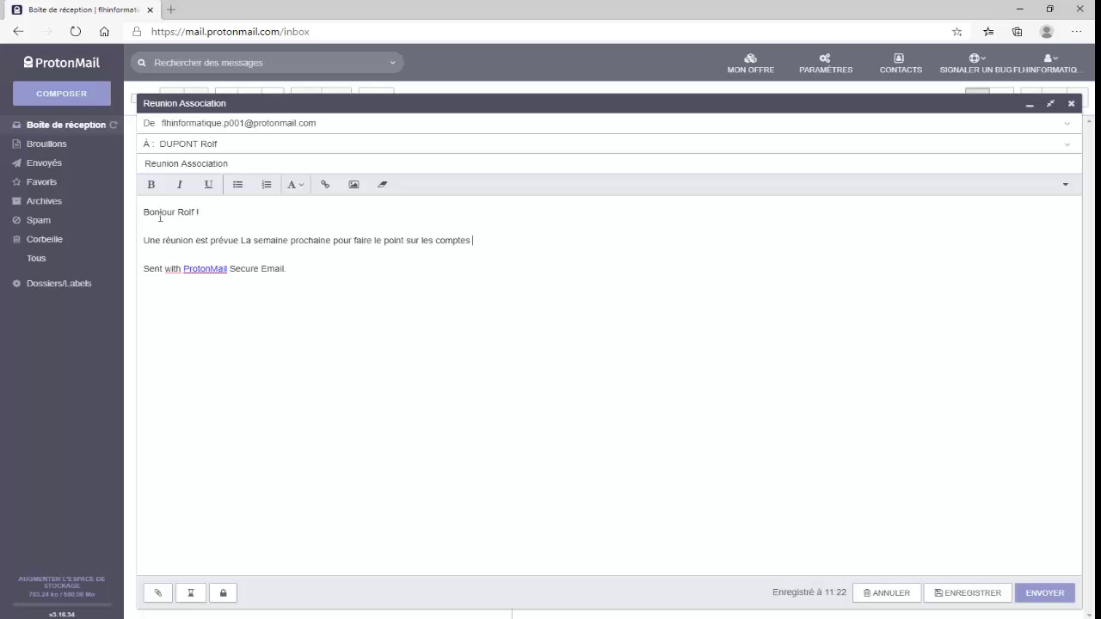
text(financier, pourra tu être present.)
key(Return)
key(Return)
text(Merci )
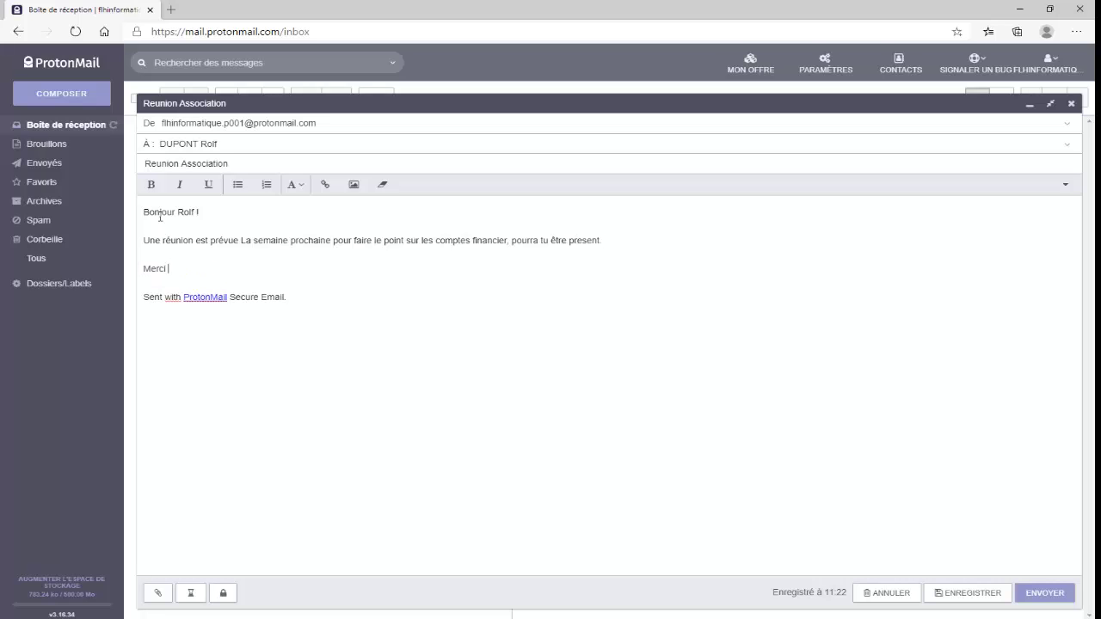
text(par avance de ta réponse)
key(Return)
key(Return)
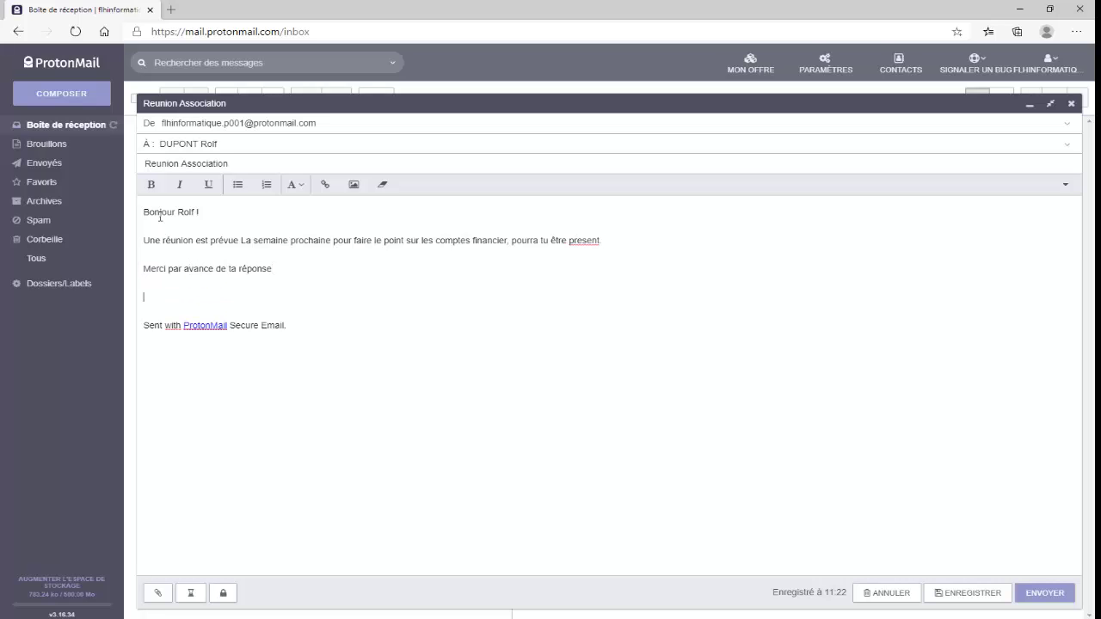
text(Laurent)
Enlarge the message body text above the signature to font size 18
drag(175, 297, 135, 215)
key(ctrl+c)
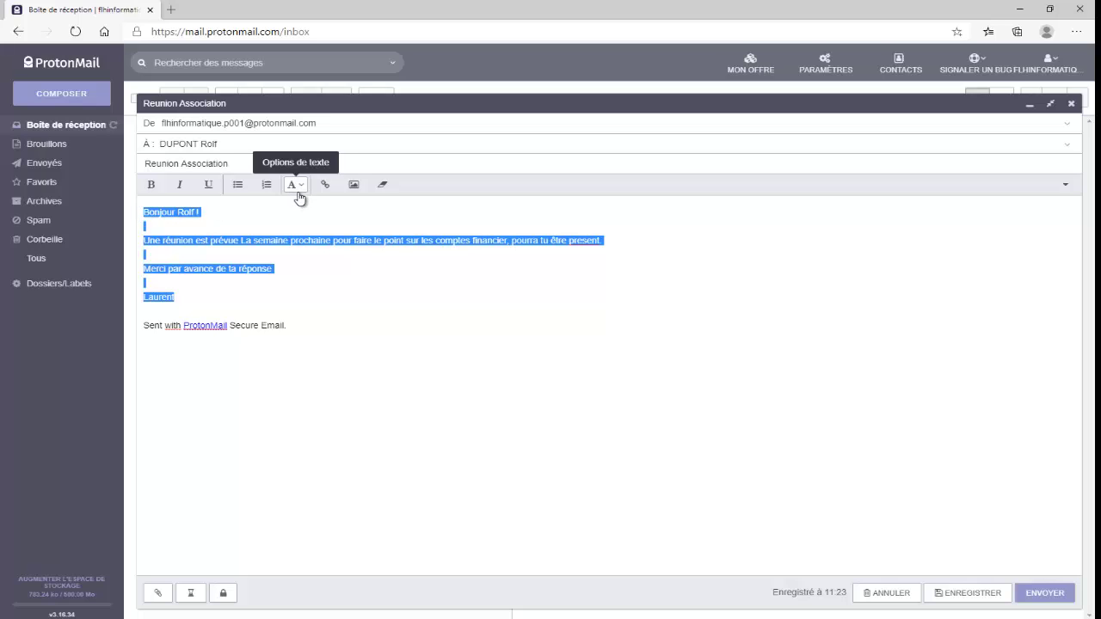
click(303, 188)
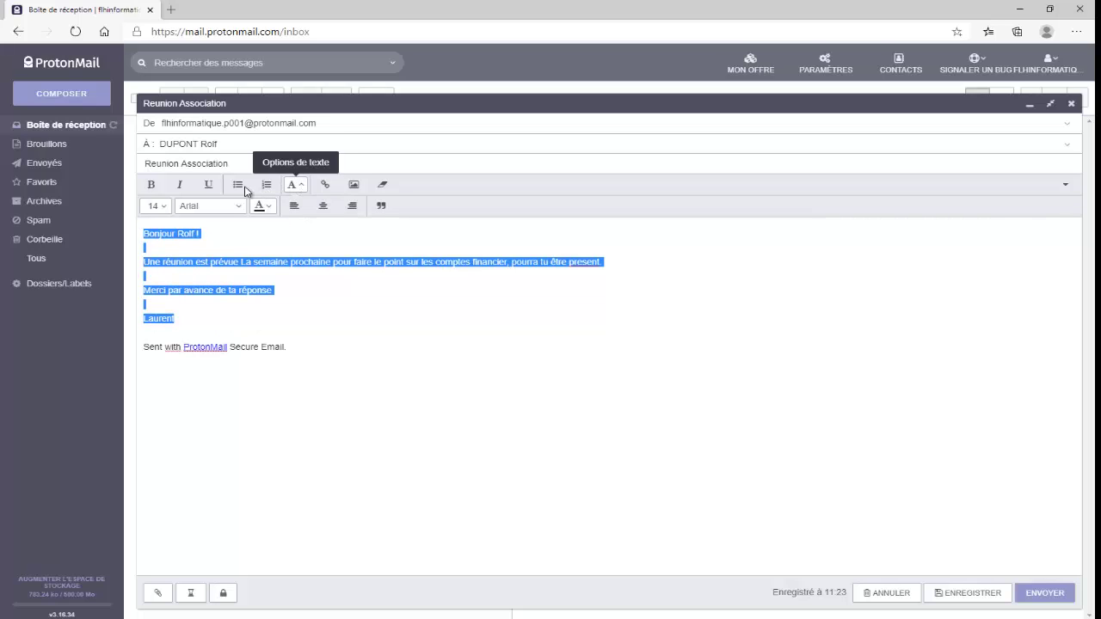
click(162, 207)
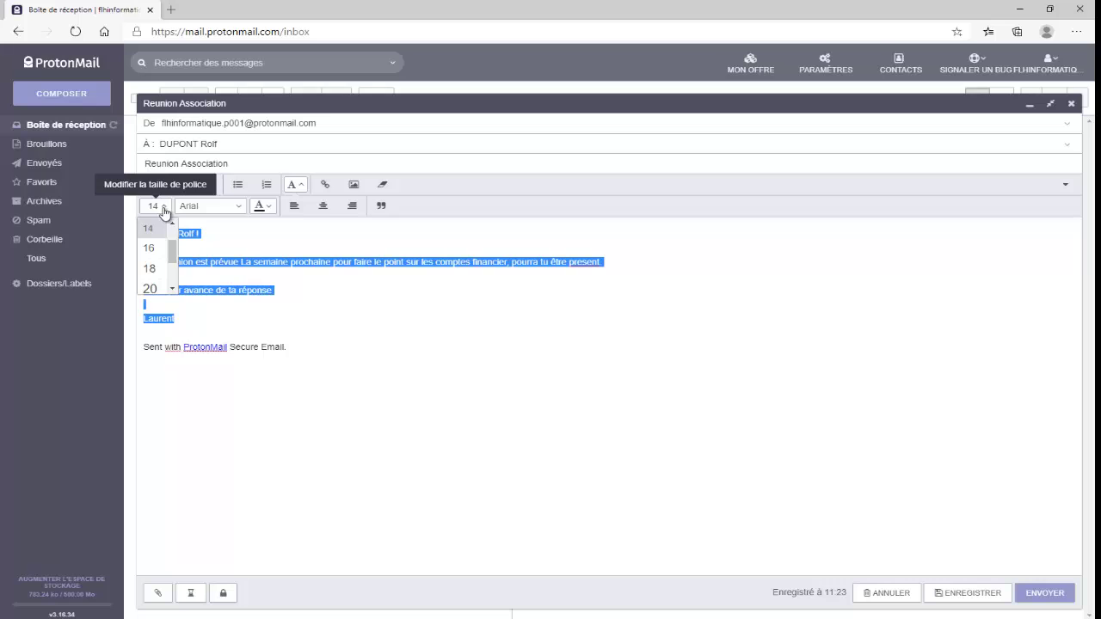
click(149, 269)
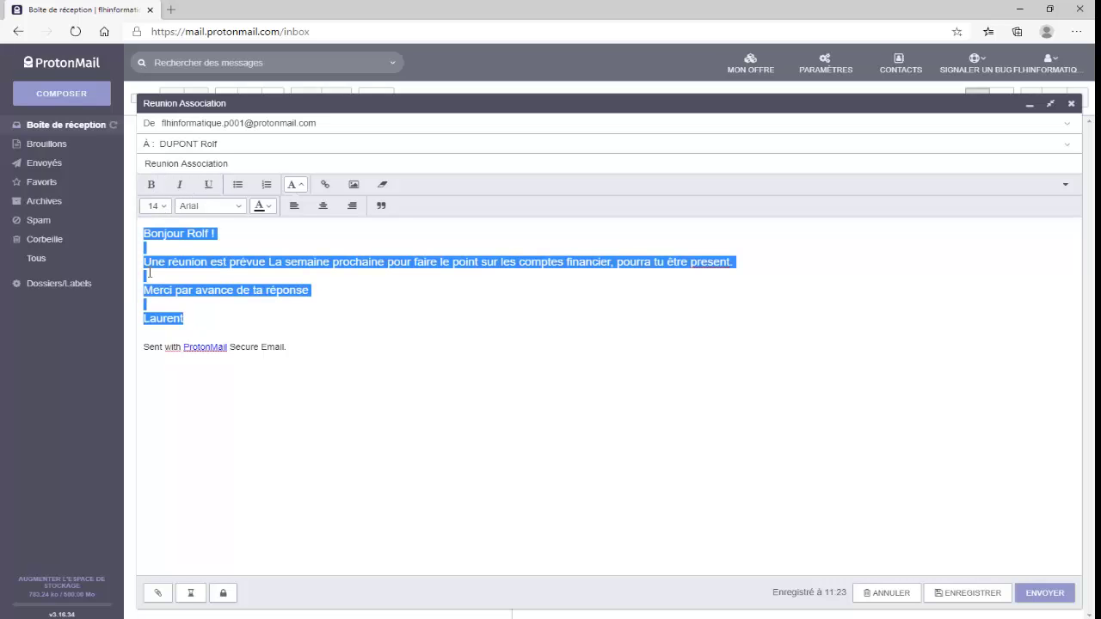
click(193, 321)
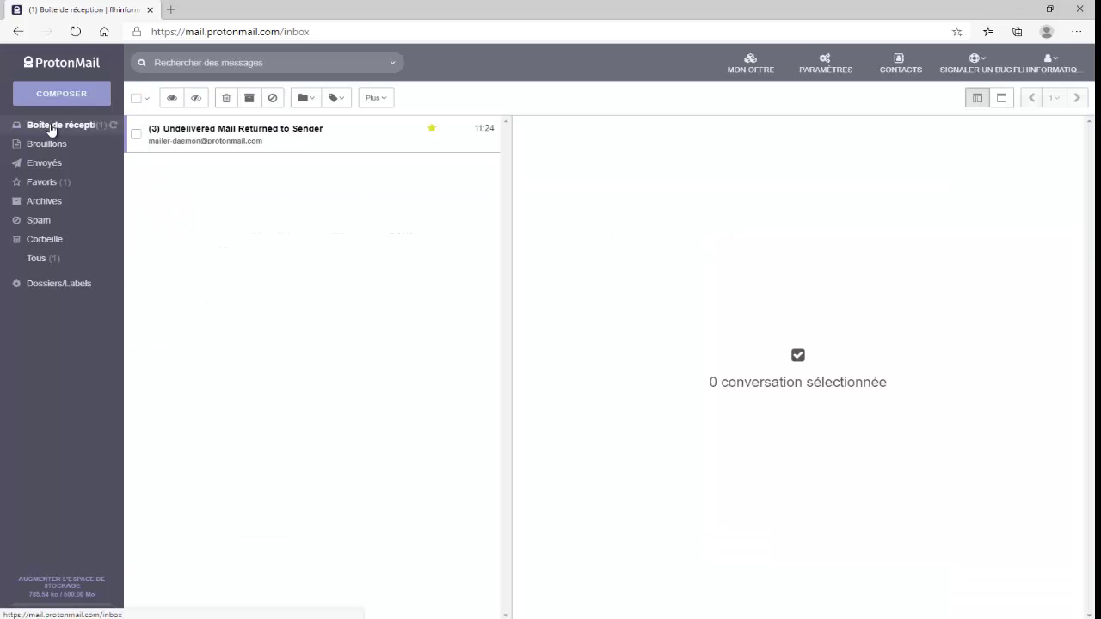
Go to the contacts list showing the two saved contacts
click(899, 66)
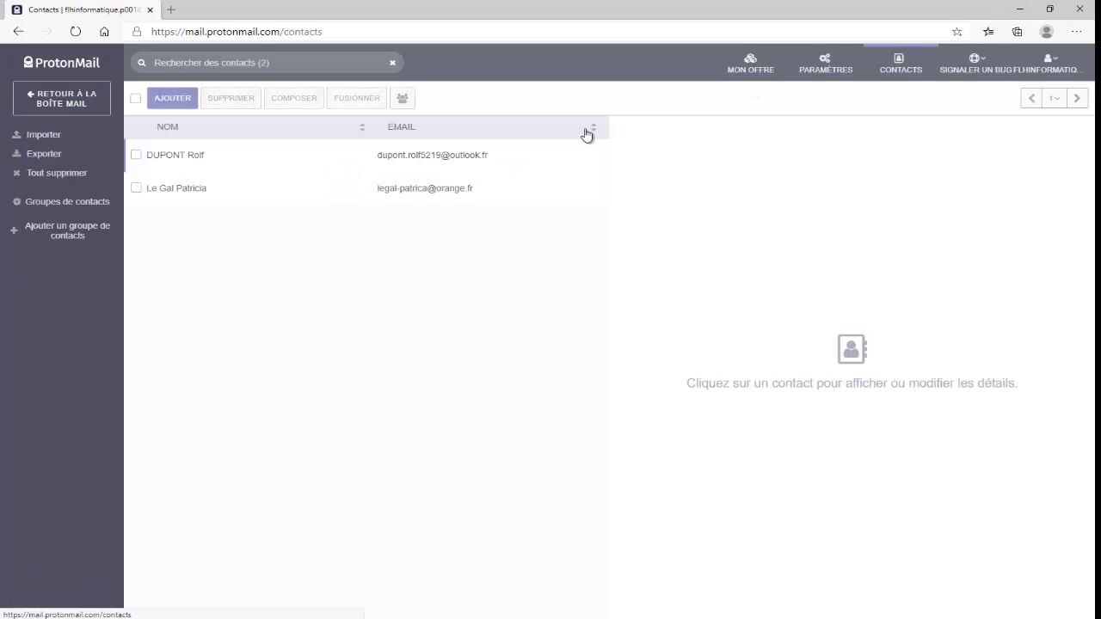
Compose a message to the first contact titled 'Réunion association', paste the meeting text into the body, and send it
click(136, 156)
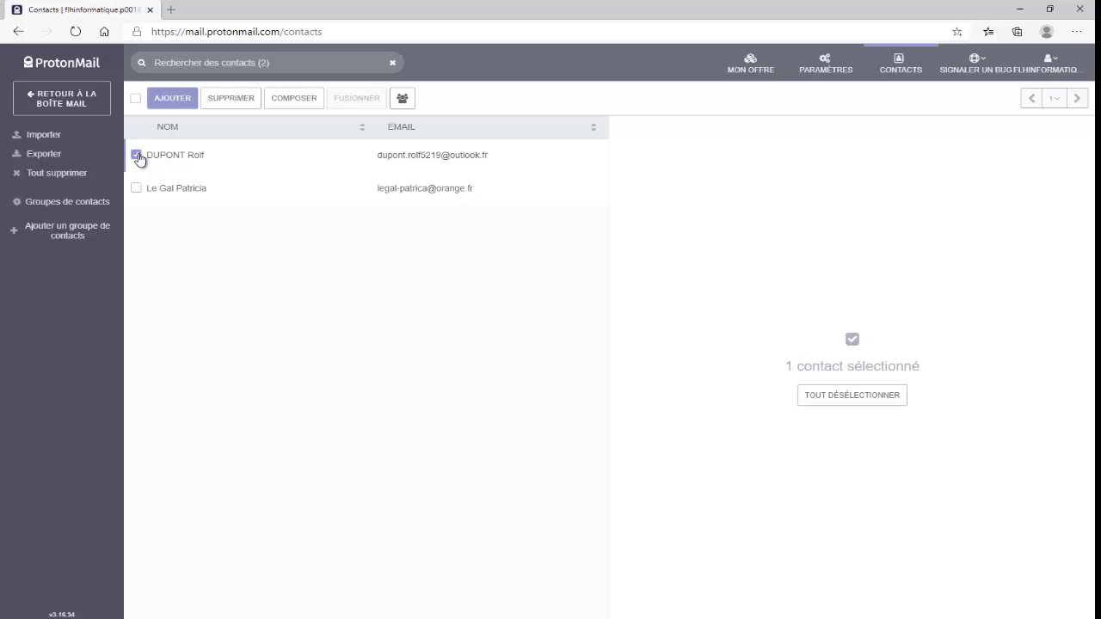
click(291, 99)
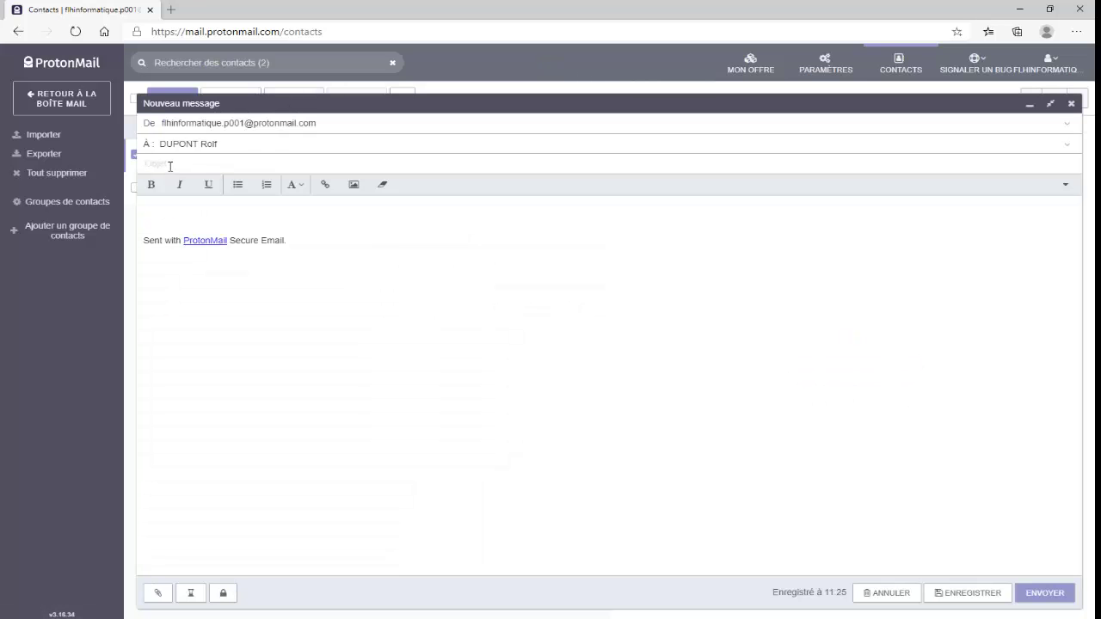
click(171, 164)
text(Réunion association)
click(146, 215)
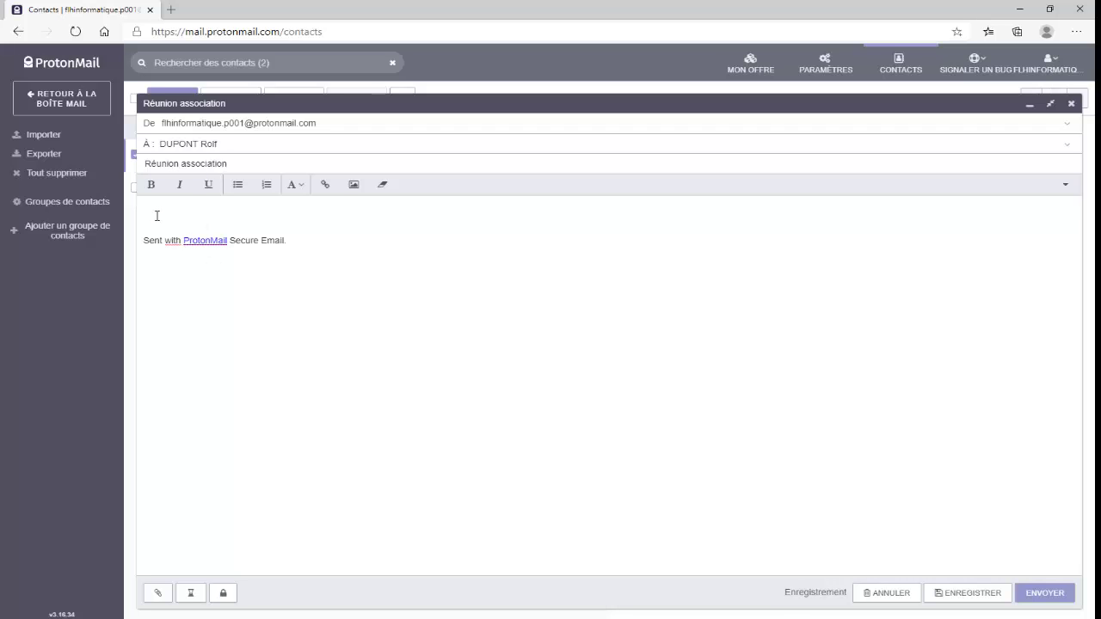
key(ctrl+v)
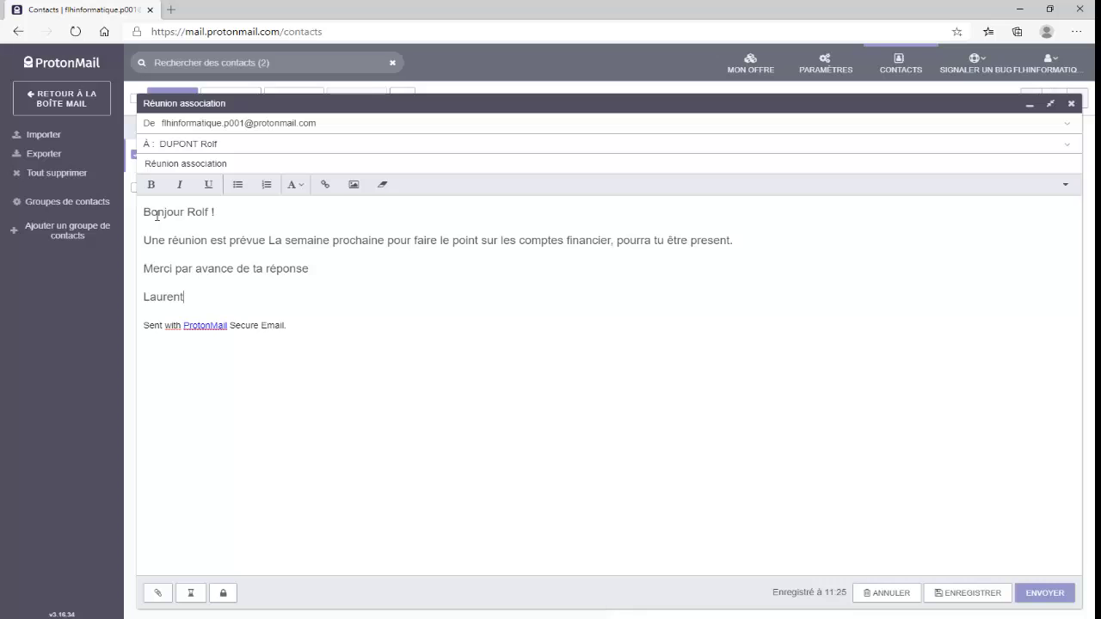
click(1046, 594)
click(1046, 594)
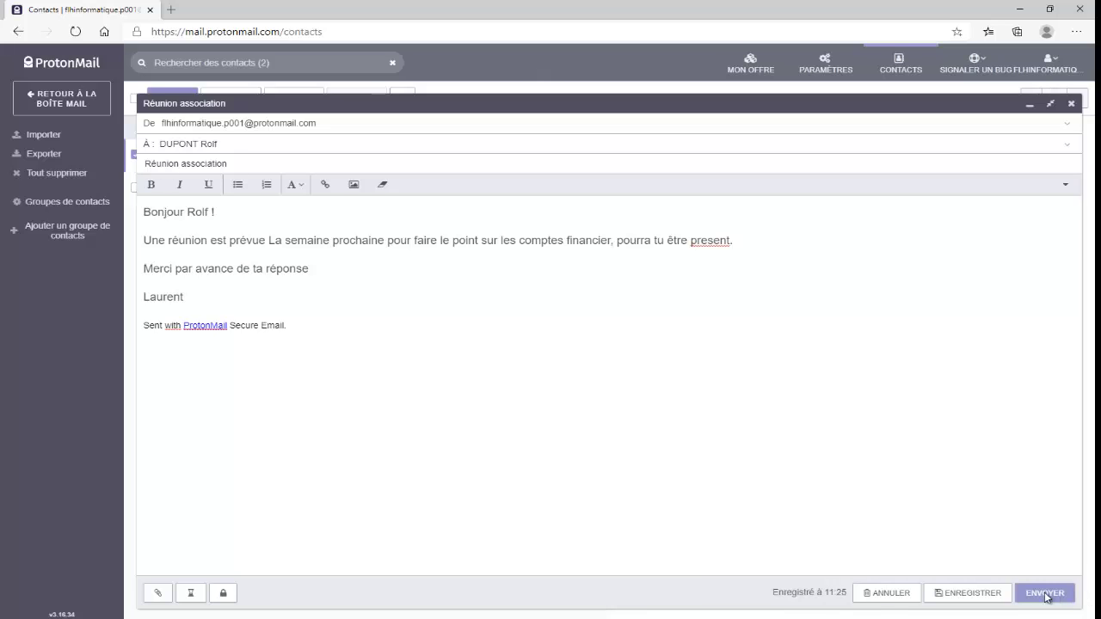